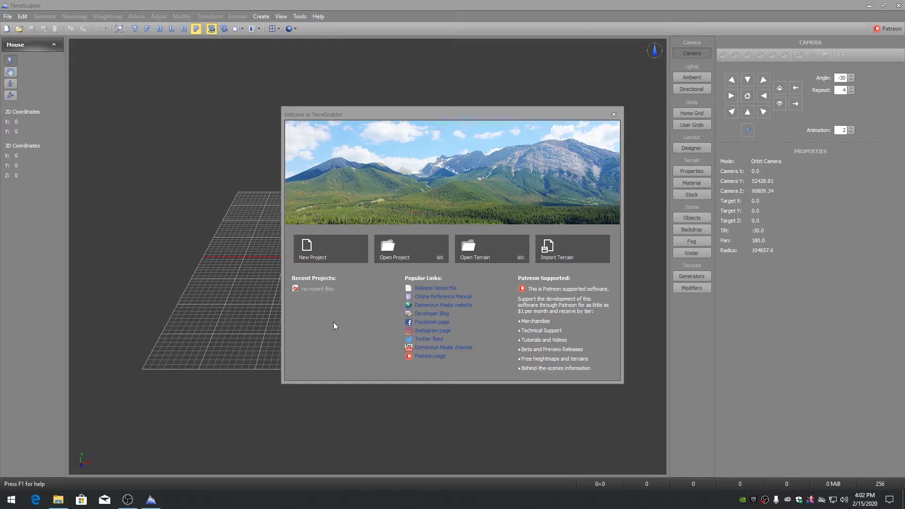
Close the Welcome to TerreSculptor dialog and exit TerreSculptor with the window's close button
click(615, 114)
click(898, 7)
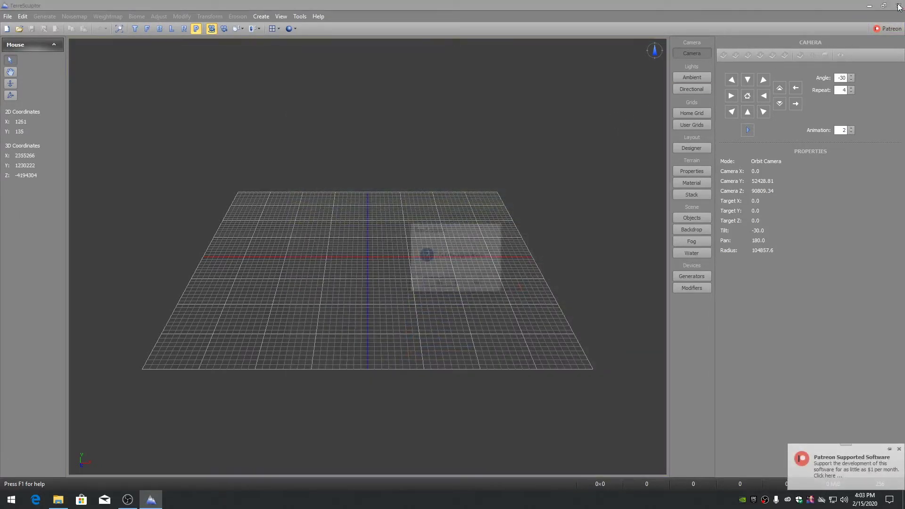
Confirm the exit, then permanently delete all 25 files inside C:\TerreSculptor
click(439, 283)
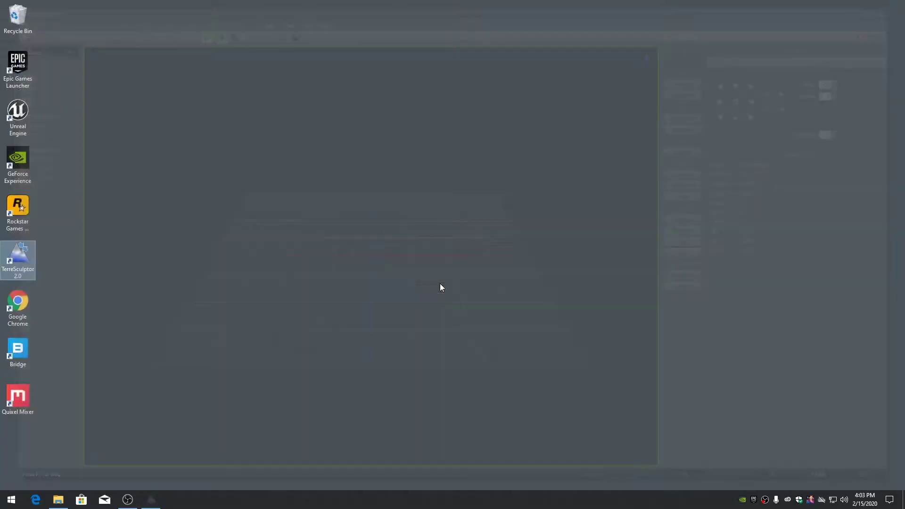
click(58, 499)
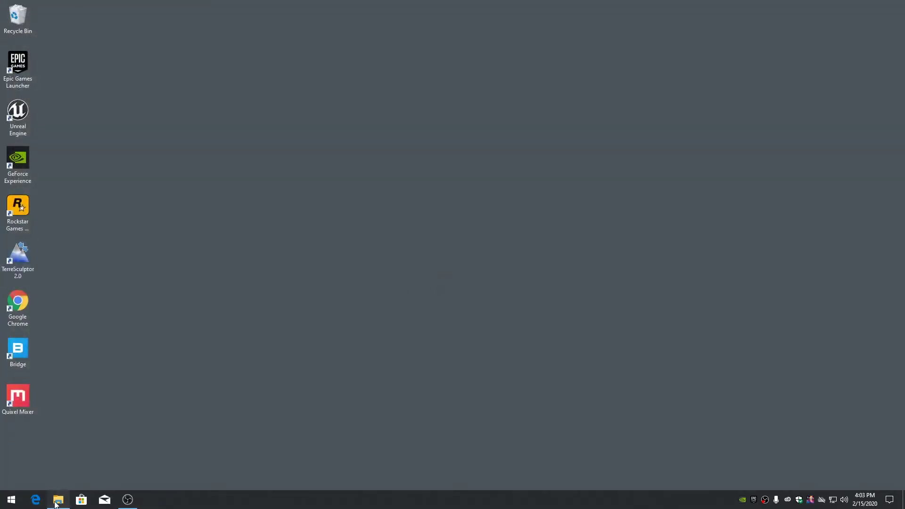
click(36, 268)
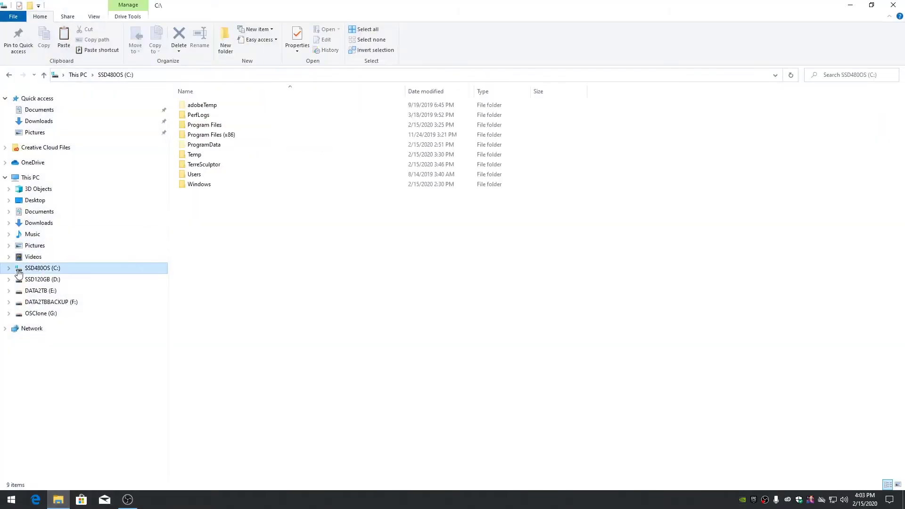
click(8, 269)
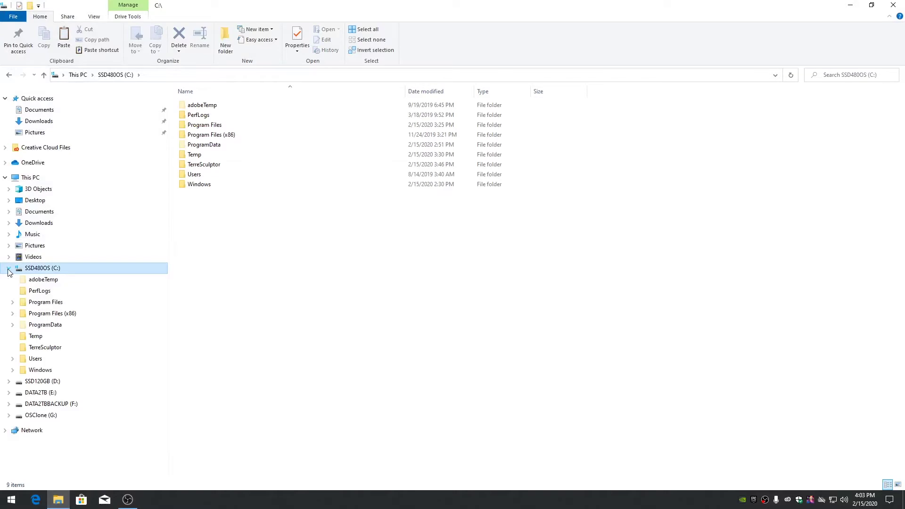
click(39, 349)
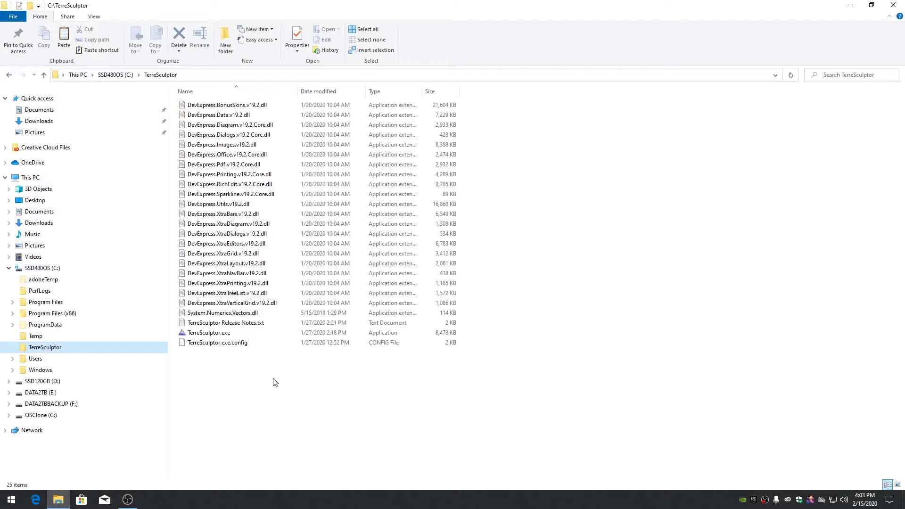
drag(275, 382, 180, 82)
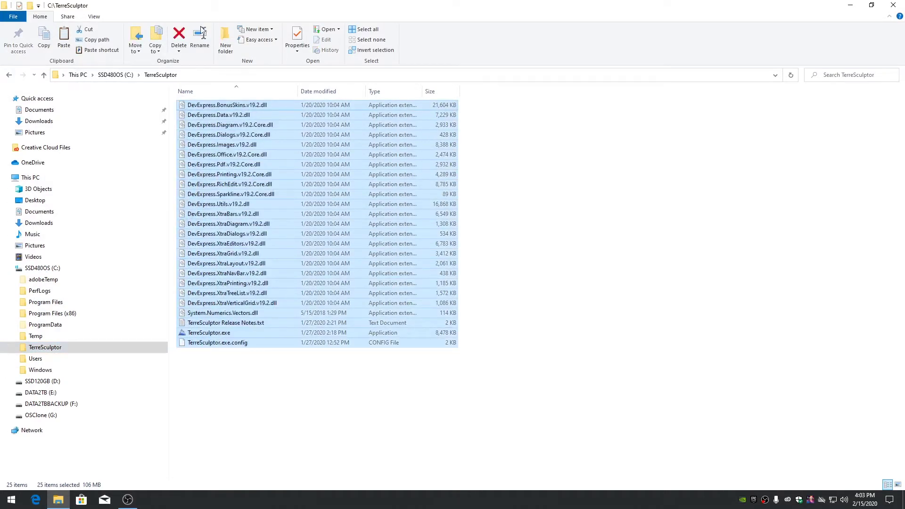
click(182, 35)
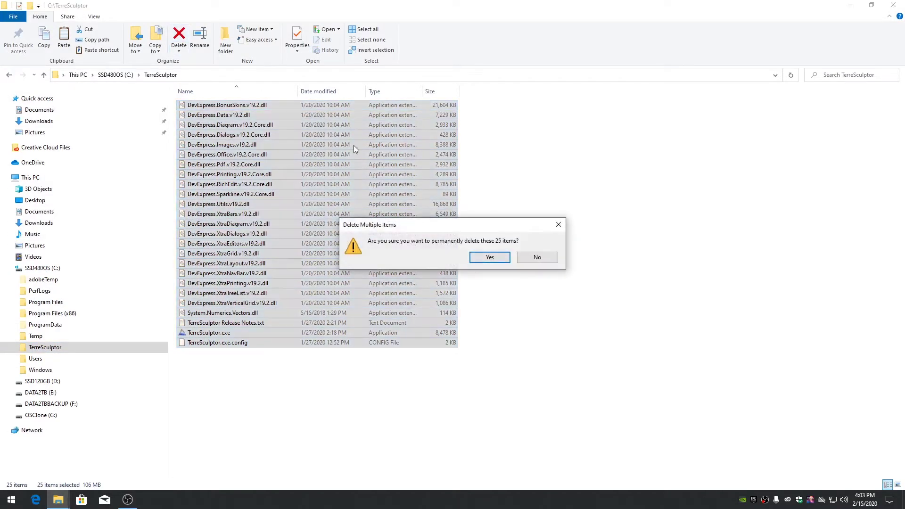
click(490, 257)
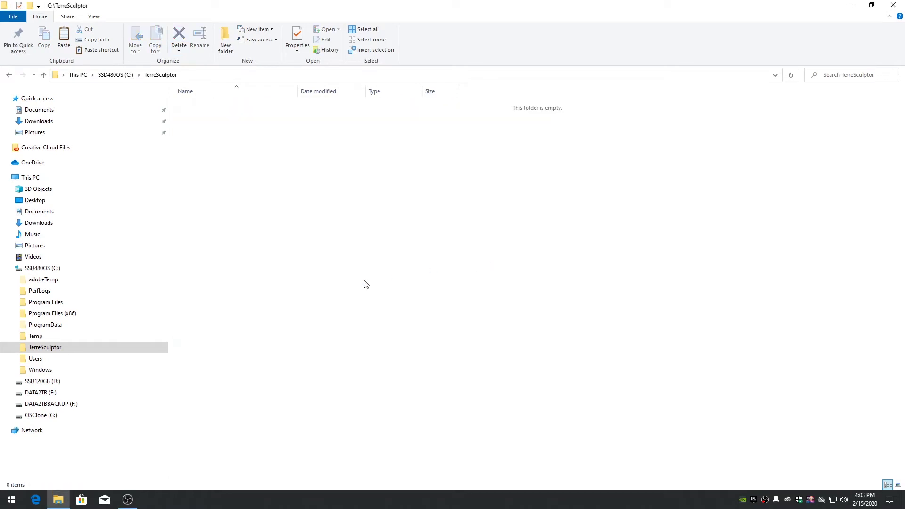
Delete the emptied TerreSculptor folder from the C: drive
click(35, 268)
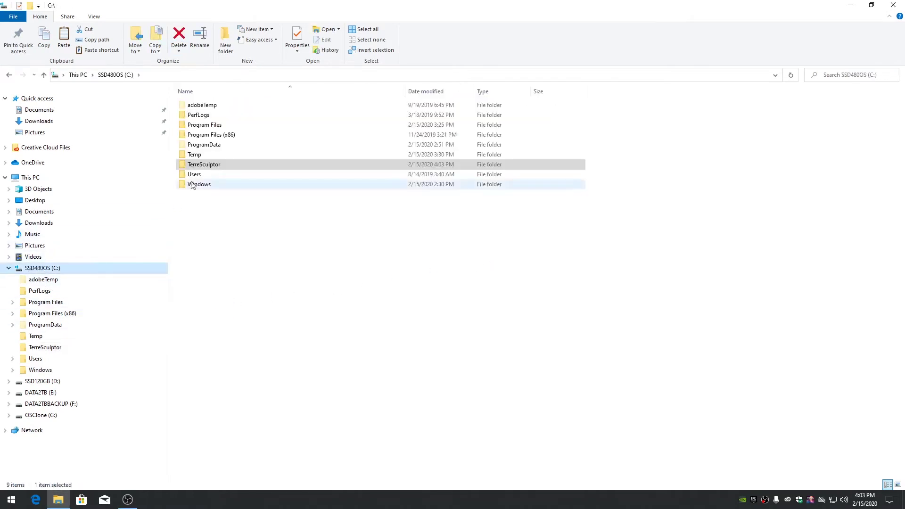
right_click(185, 166)
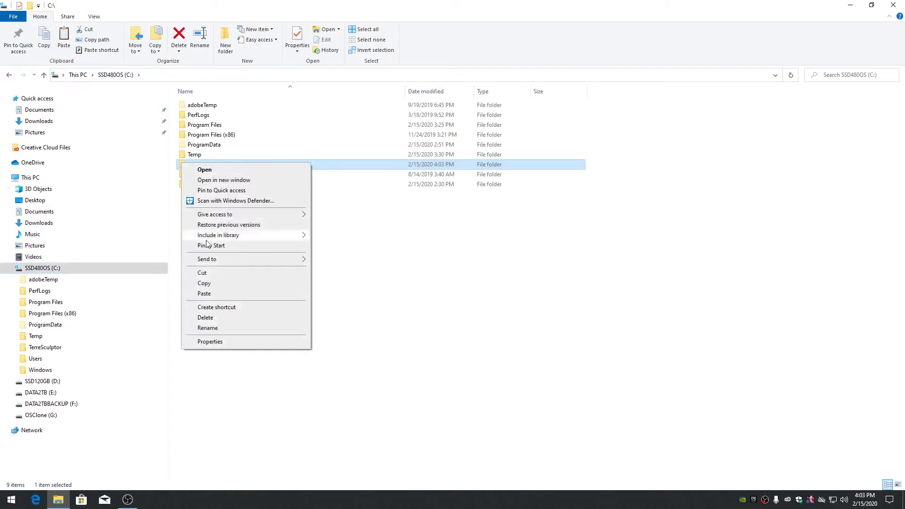
click(213, 318)
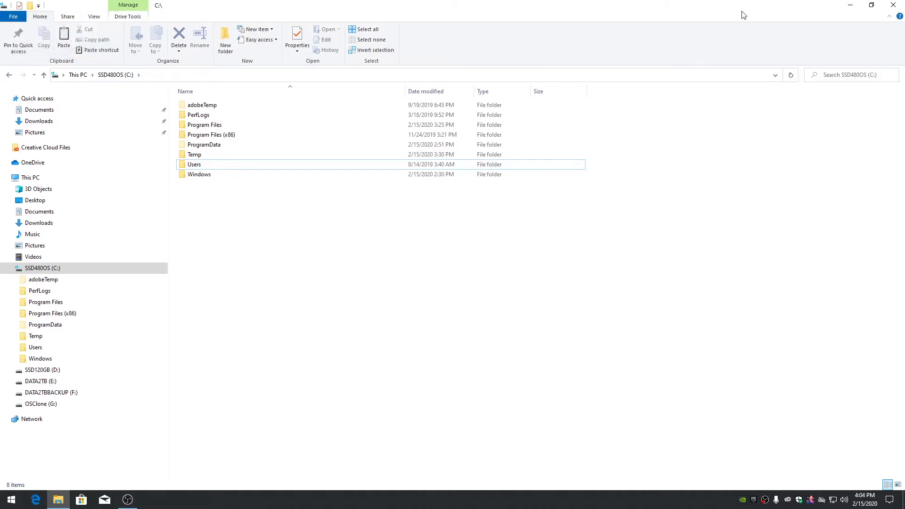
Minimize File Explorer and start Control Panel from the Start menu's Windows System group
click(851, 6)
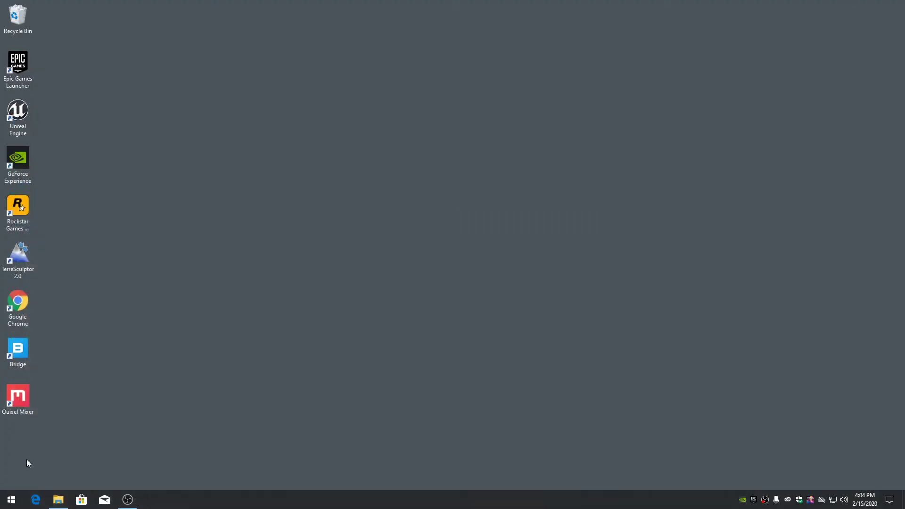
click(11, 499)
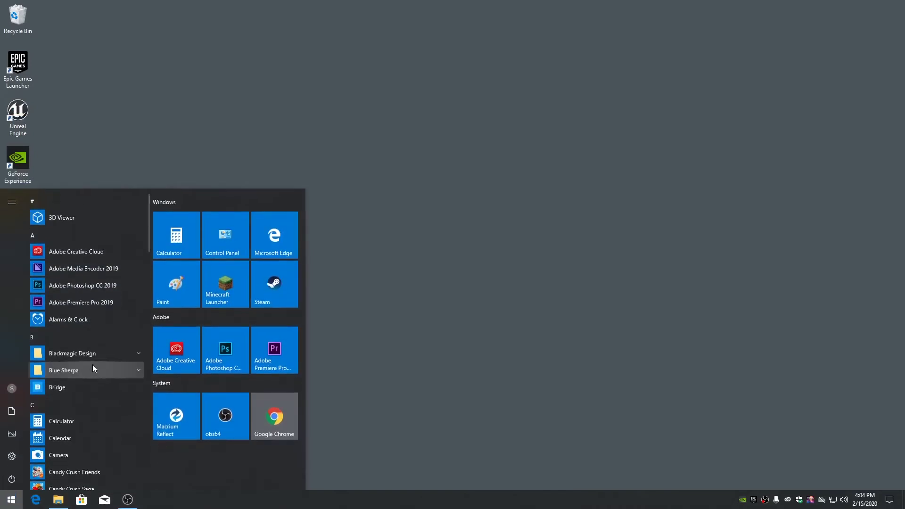
scroll(93, 365, down, 5)
scroll(91, 365, down, 5)
scroll(90, 366, down, 5)
scroll(91, 365, down, 3)
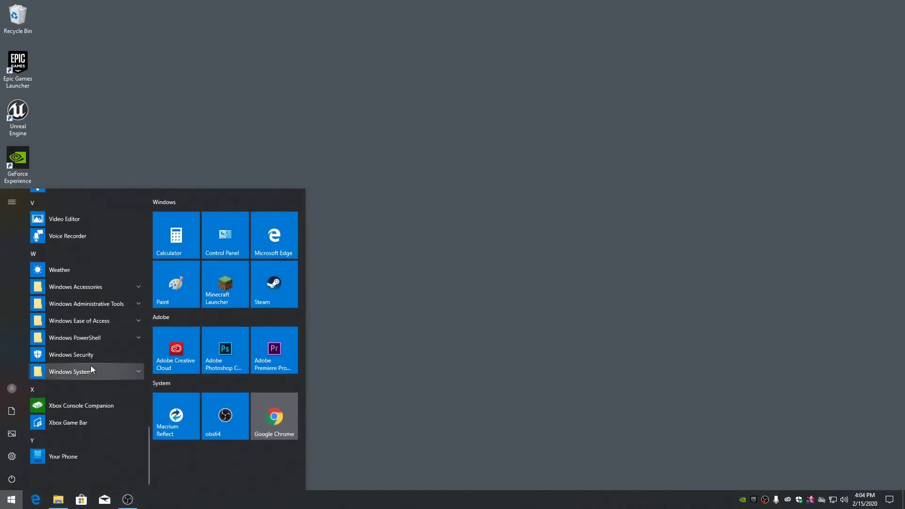
click(85, 373)
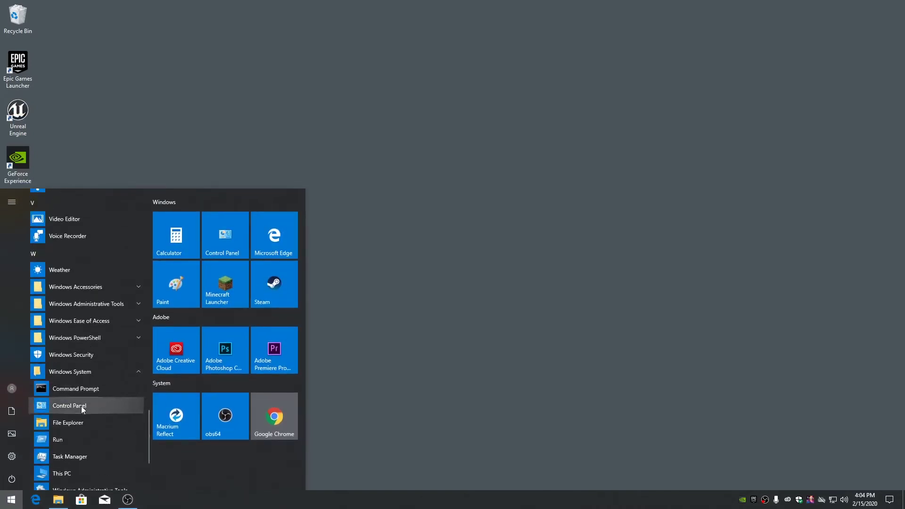
click(81, 406)
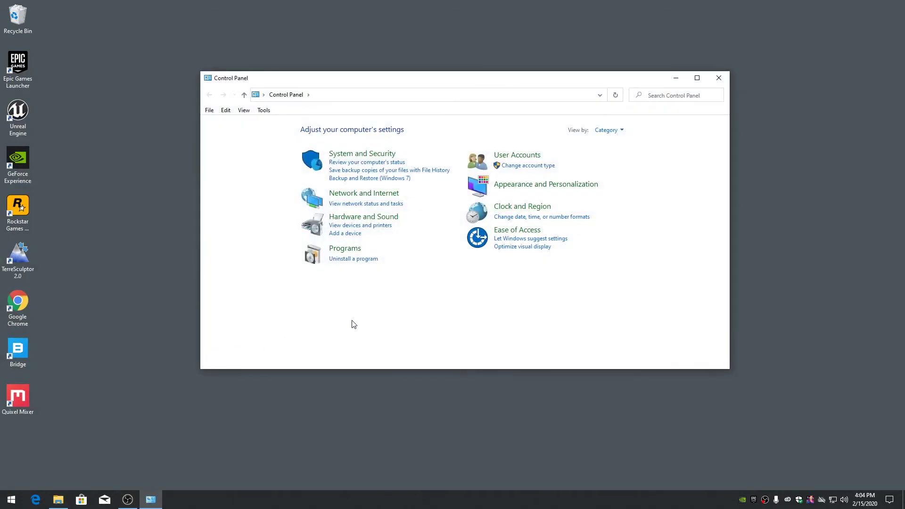
Uninstall TerreSculptor 2.0 in Programs and Features, confirm Yes, then close the window
click(352, 260)
scroll(417, 256, down, 7)
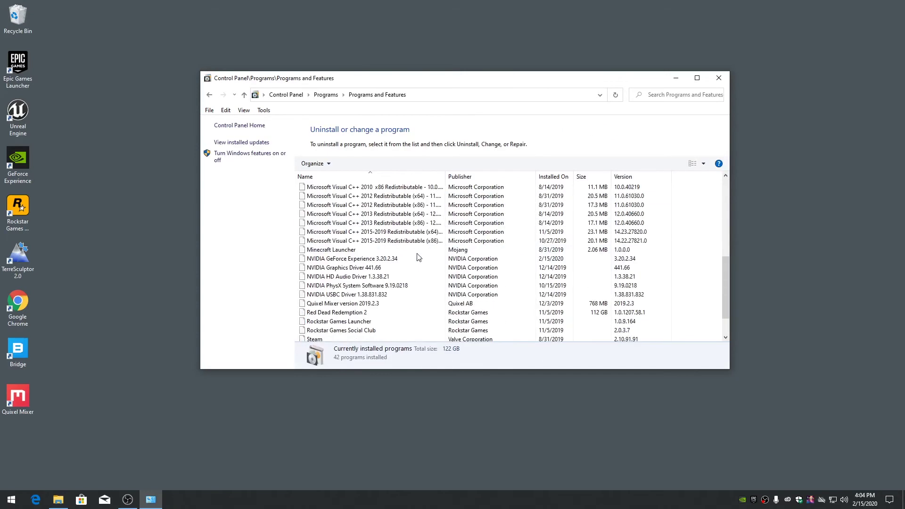
scroll(417, 257, down, 2)
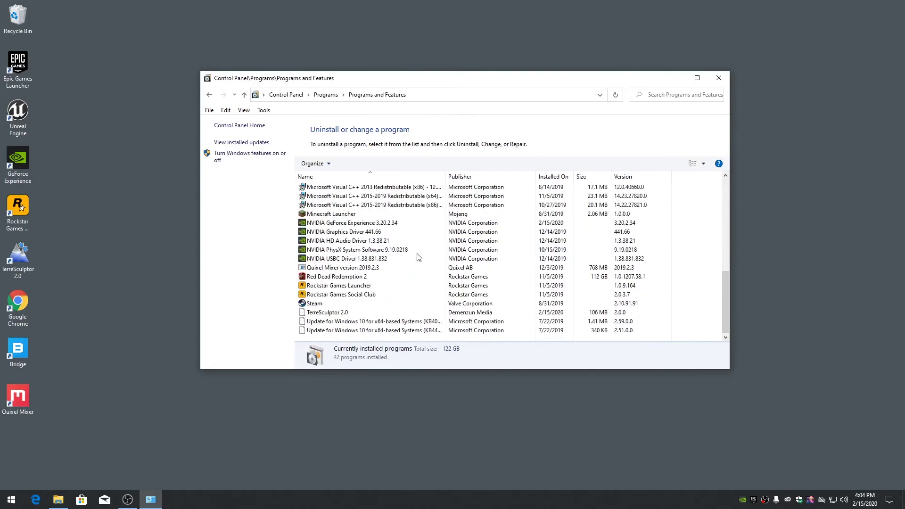
click(337, 315)
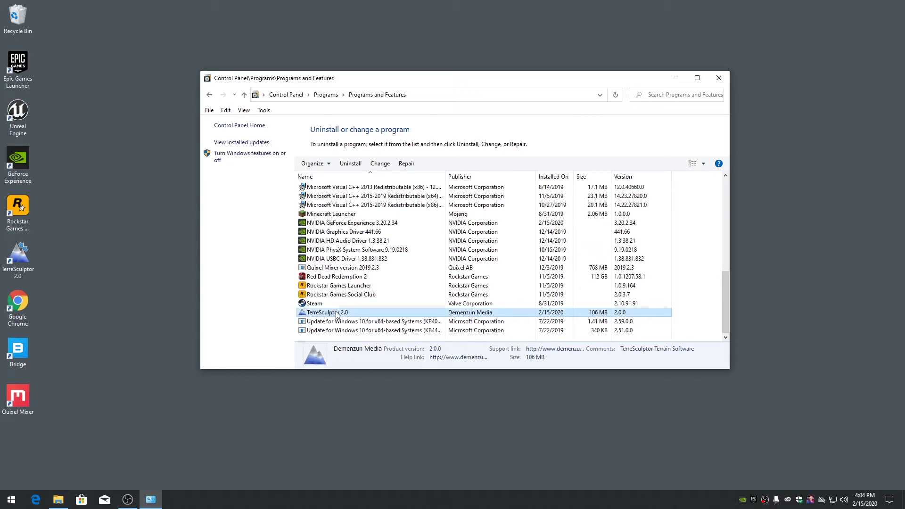
click(353, 165)
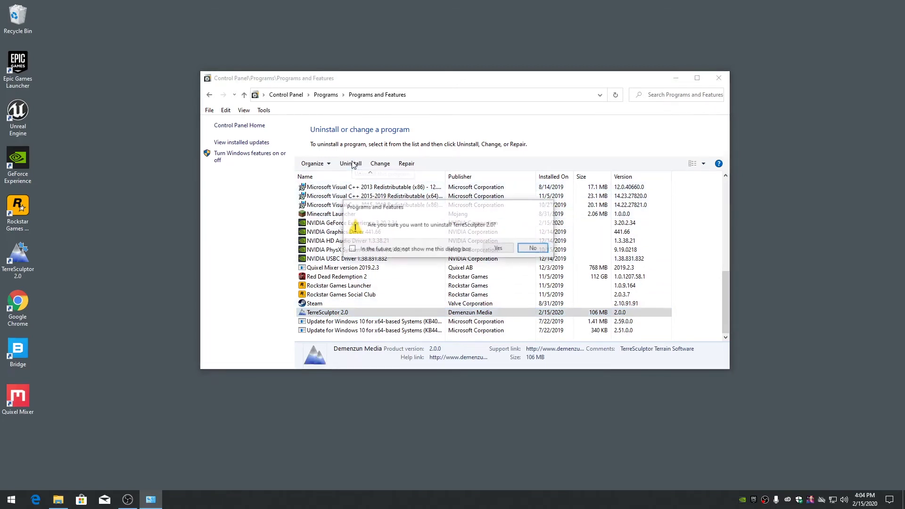
click(499, 249)
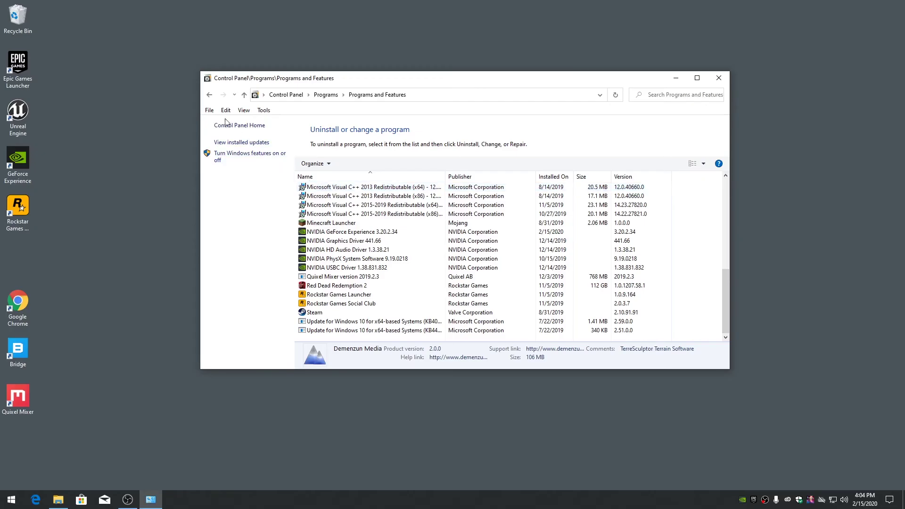
click(209, 110)
click(225, 167)
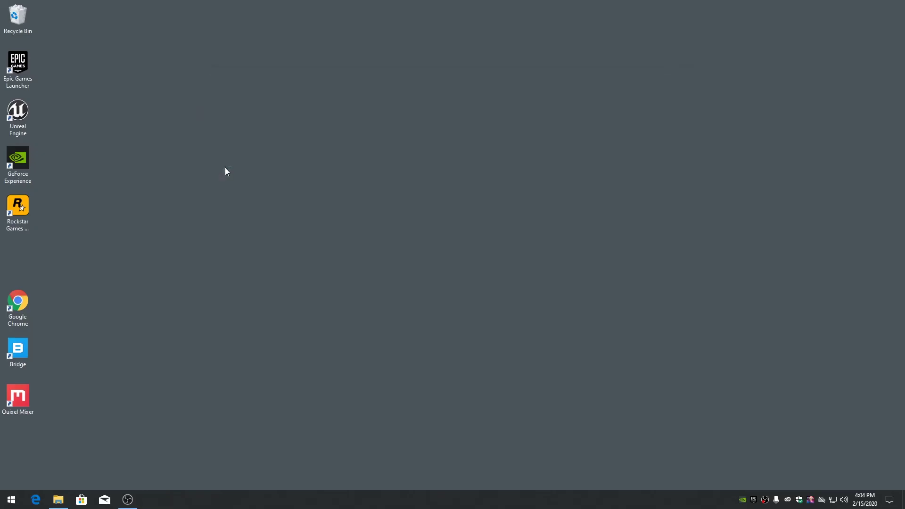
Delete the Demenzun Media folder from C:\Users\user\AppData\Local
click(58, 499)
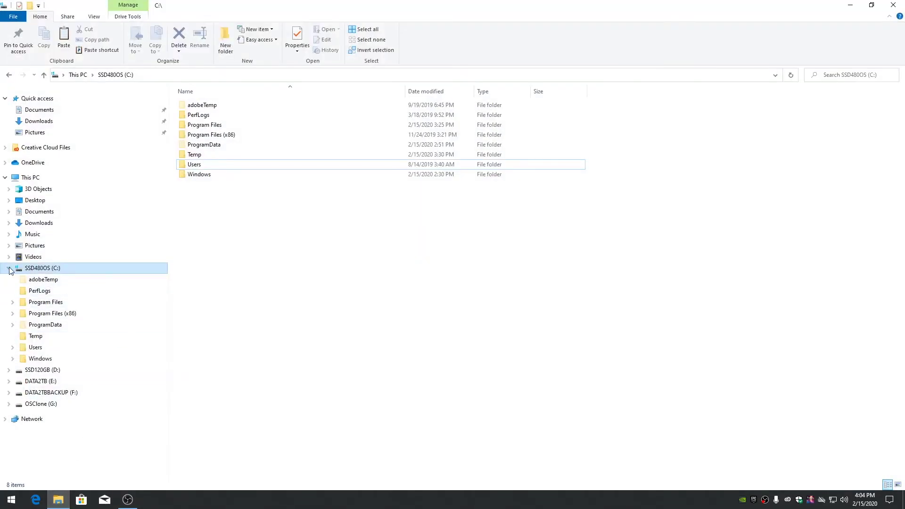
click(12, 347)
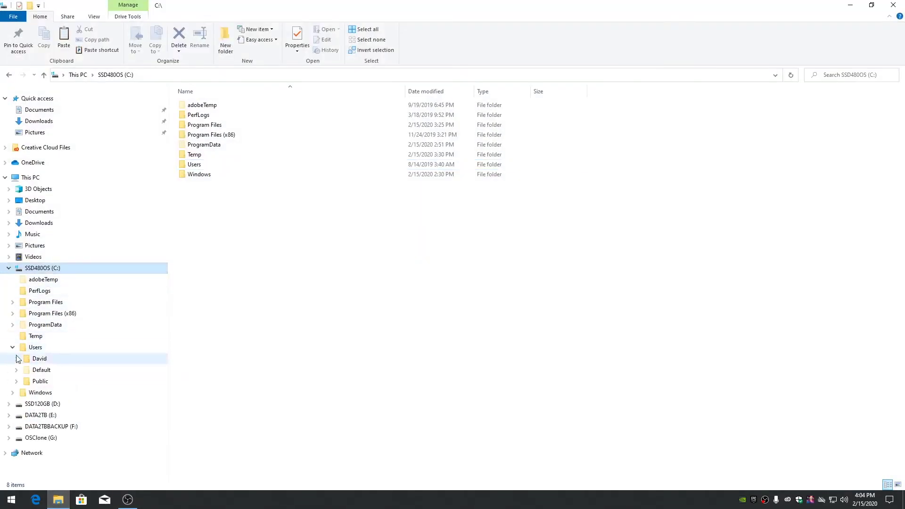
click(16, 359)
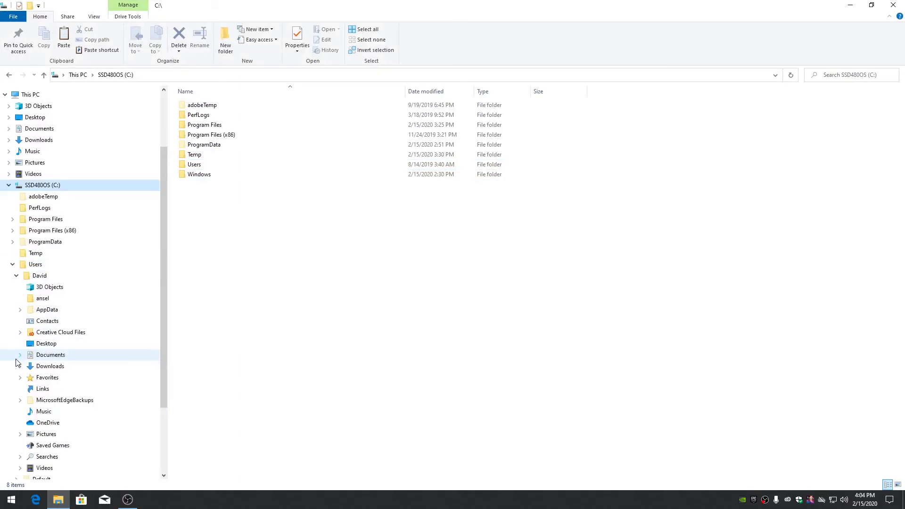
click(20, 310)
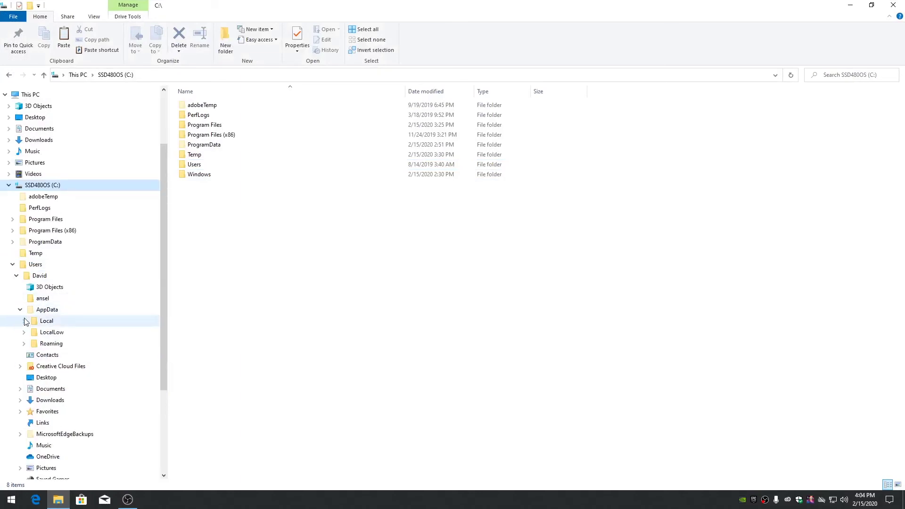
click(25, 322)
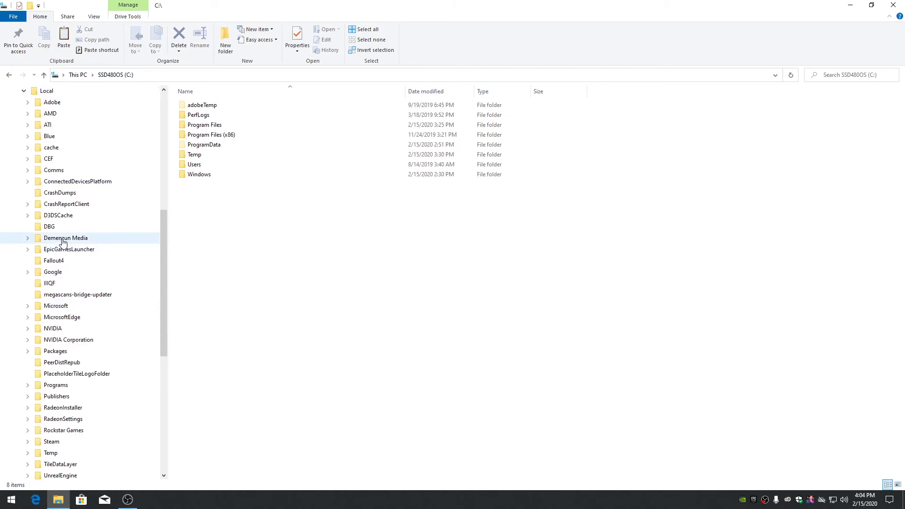
click(39, 240)
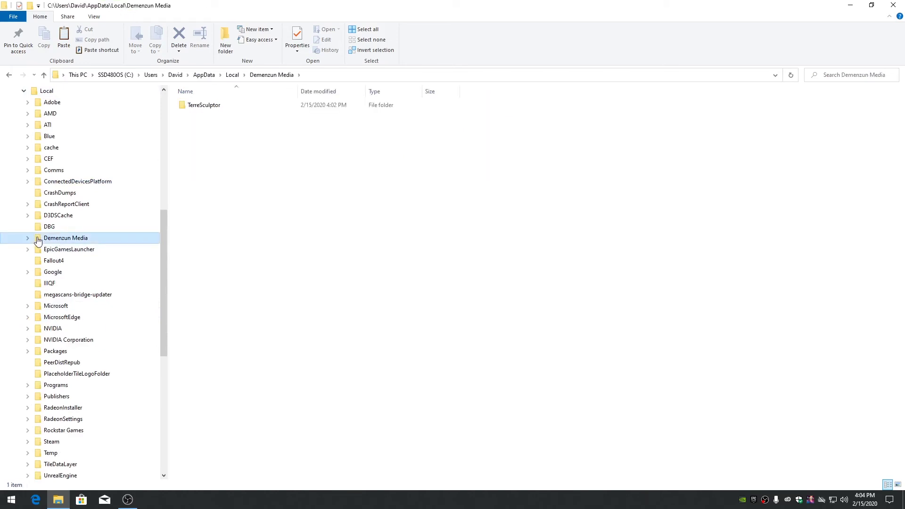
right_click(38, 240)
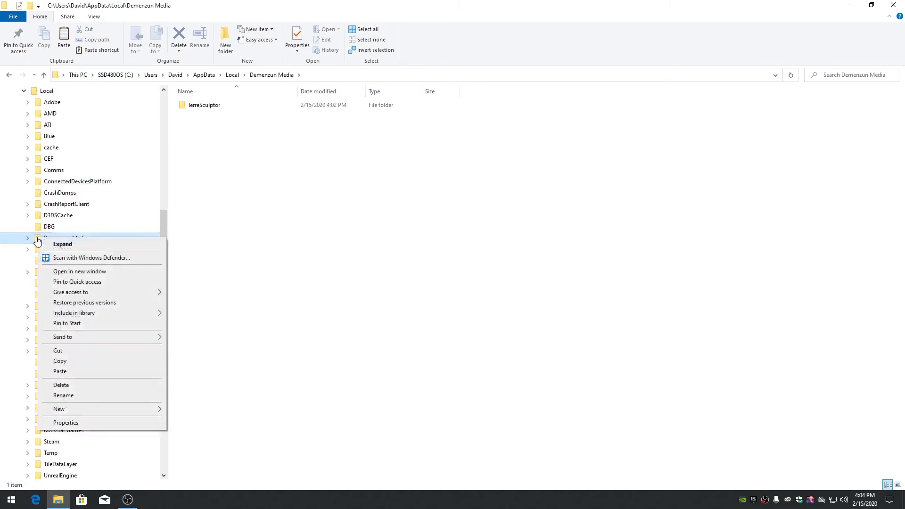
click(60, 386)
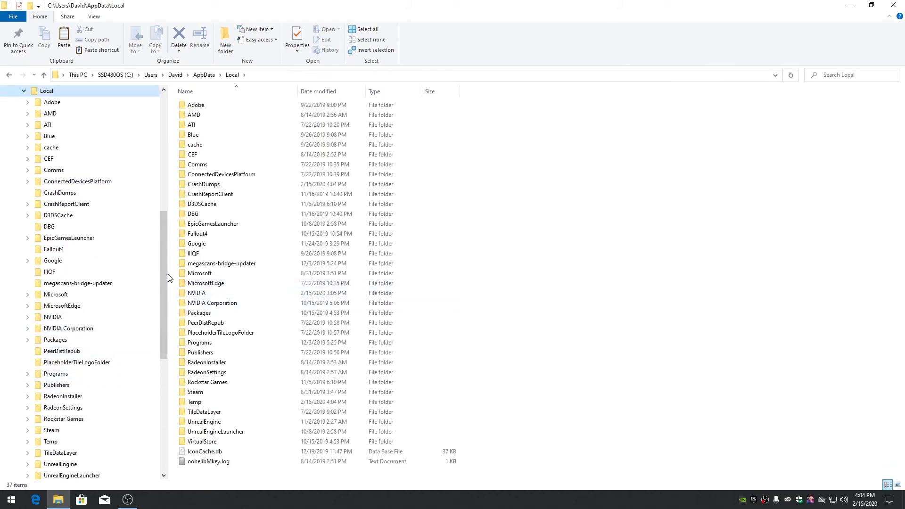
drag(165, 279, 169, 179)
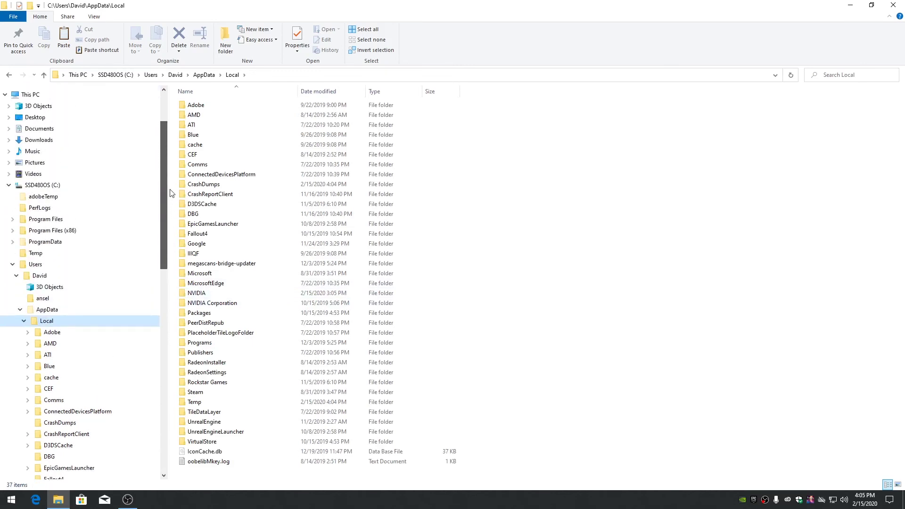
Collapse the Users and C: folder trees and minimize File Explorer
click(12, 262)
click(10, 267)
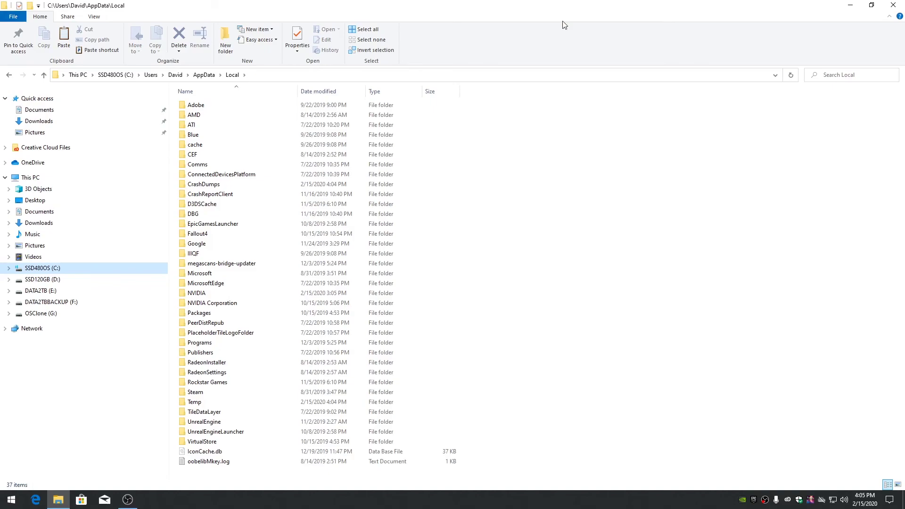
click(849, 5)
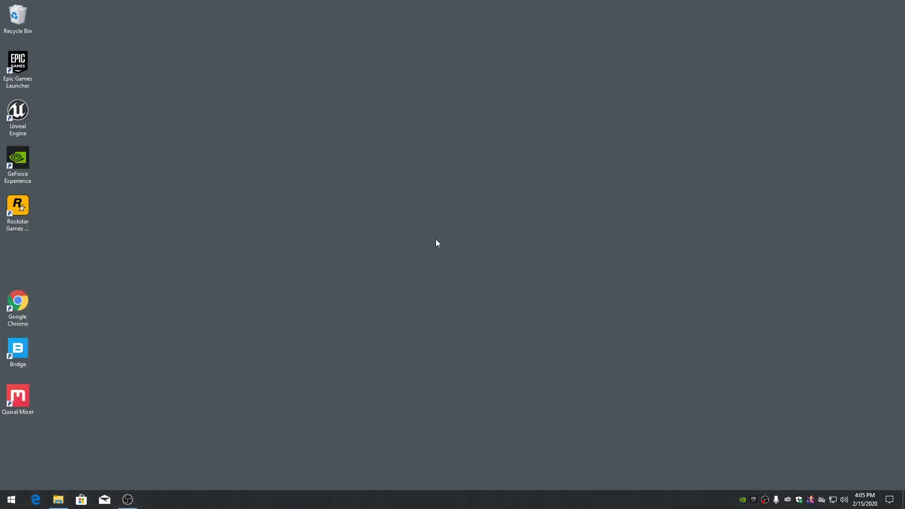